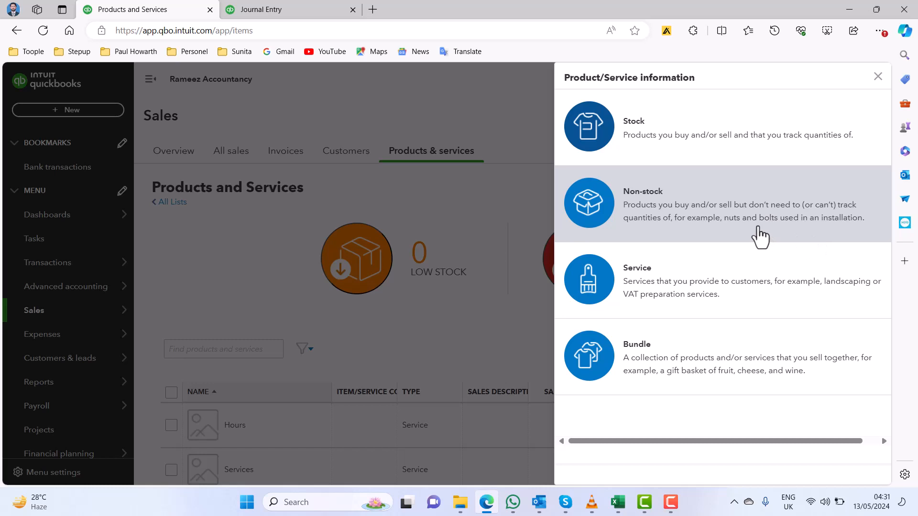
Step: Start a new non-stock item and name it Fiber Optic Cable, copying the name from cell B2 of the Excel workbook Book1
left_click(714, 221)
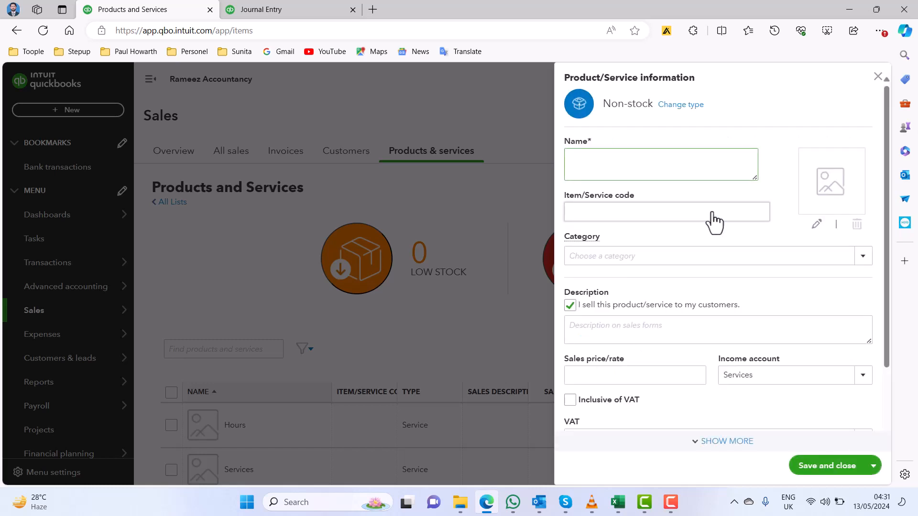
left_click(619, 504)
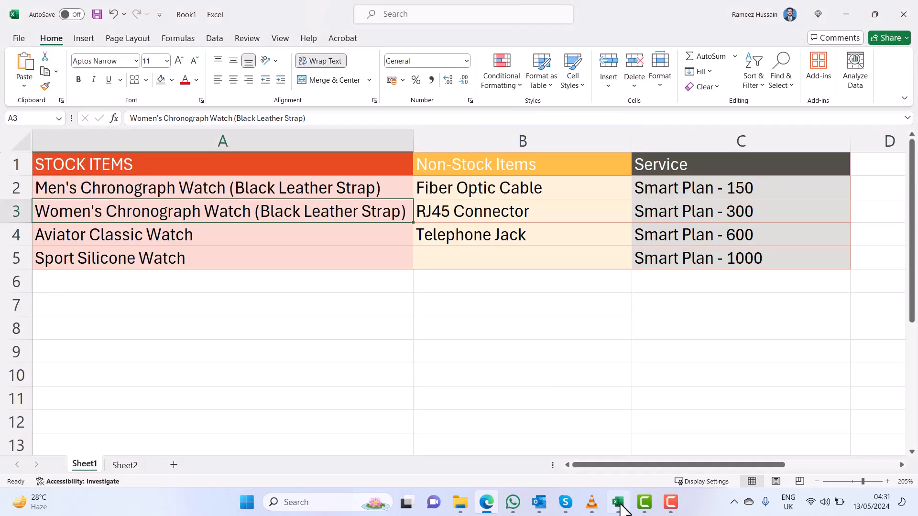
left_click(507, 189)
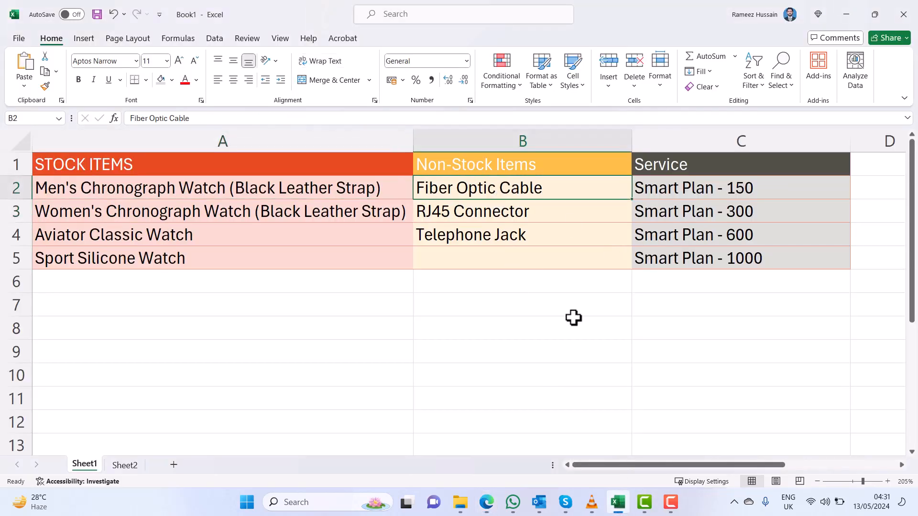
key("ctrl+c")
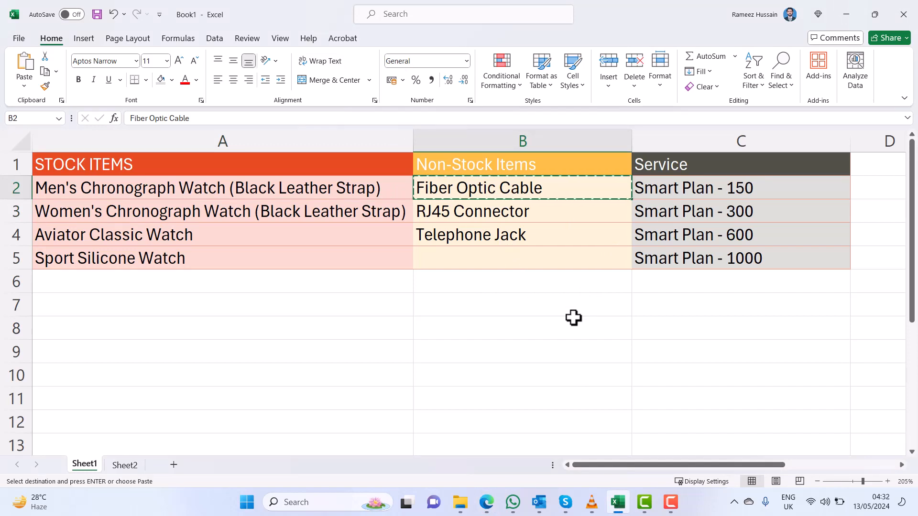
key("alt+Tab")
key("ctrl+v")
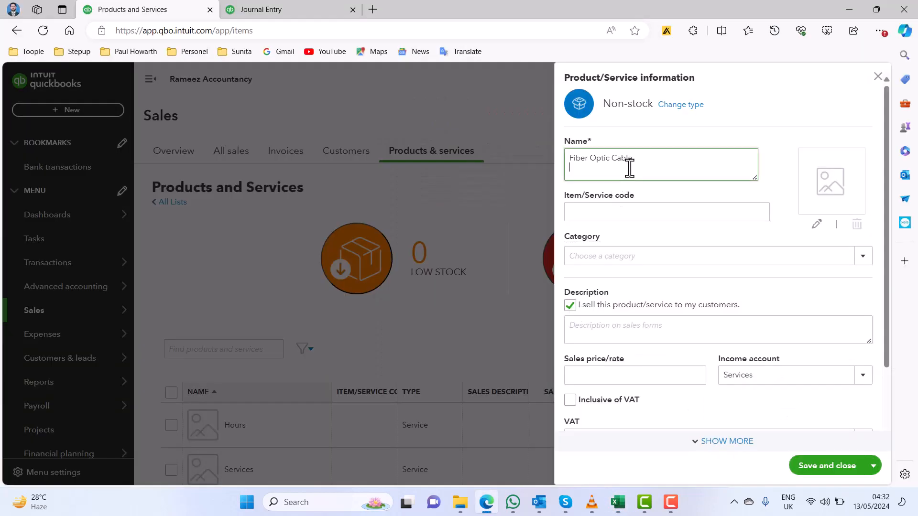
Step: Set the item code to FOC-RA-2001 and assign a newly created category named Telecom Installation Materials
left_click(616, 214)
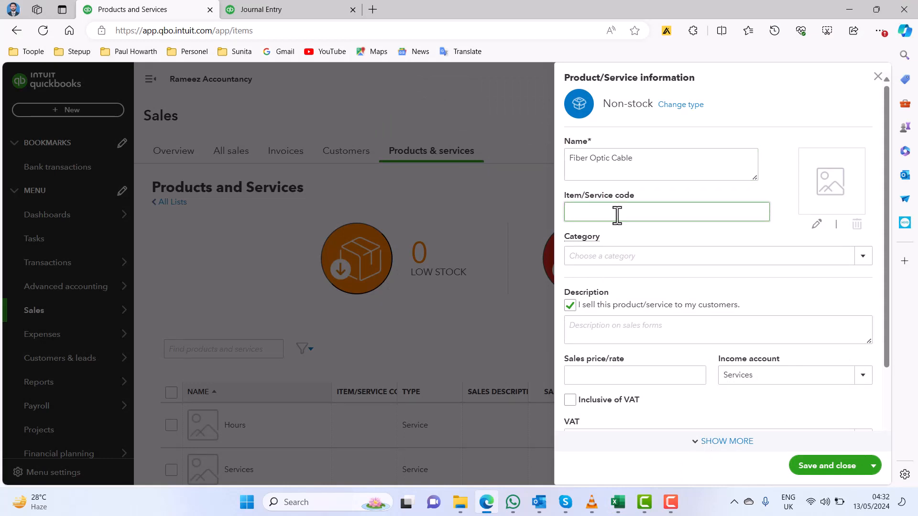
type("FOC-RA-2001")
left_click(862, 257)
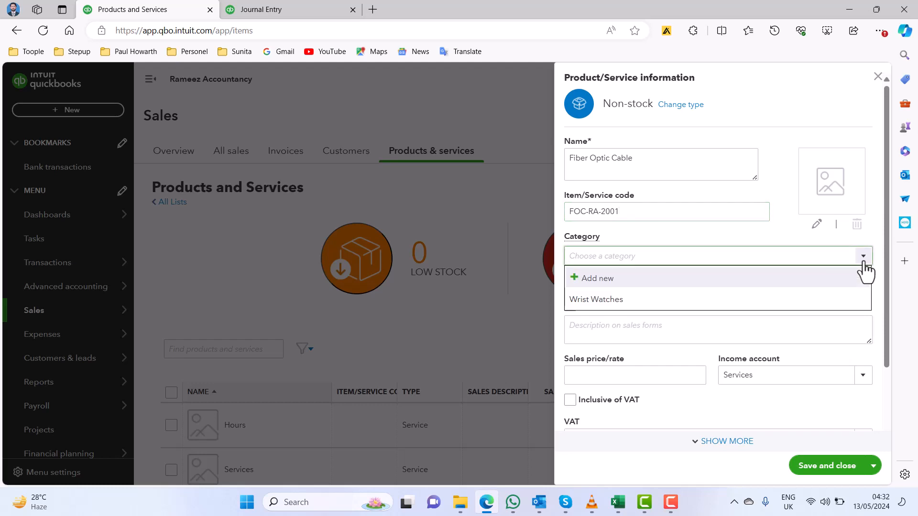
left_click(698, 287)
key("ctrl+v")
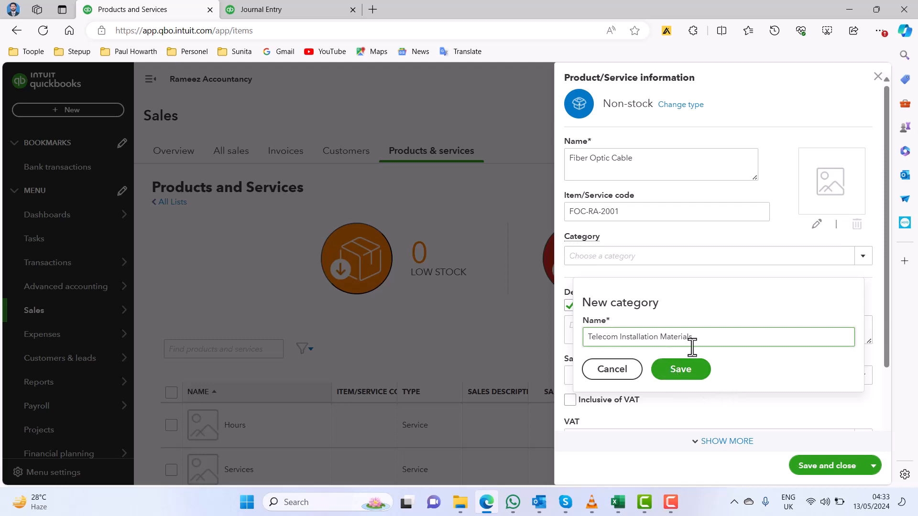
left_click(701, 376)
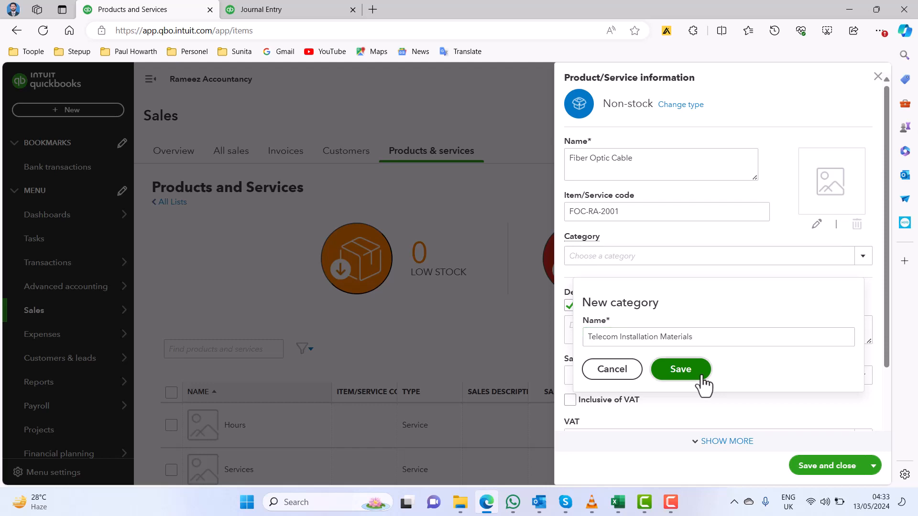
left_click(702, 380)
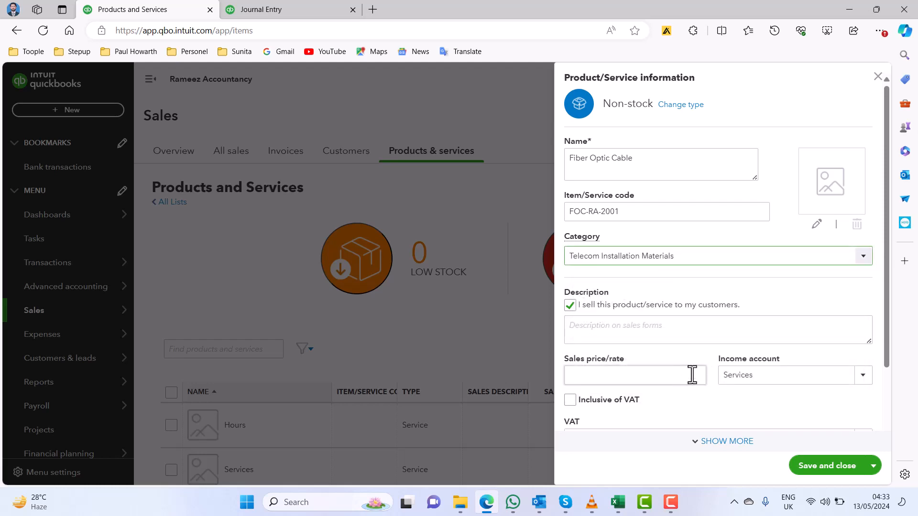
Step: Enter the sales description "Fiber Optic Cable used for Broadband connections" and a sales price of 5, inclusive of VAT
left_click(673, 329)
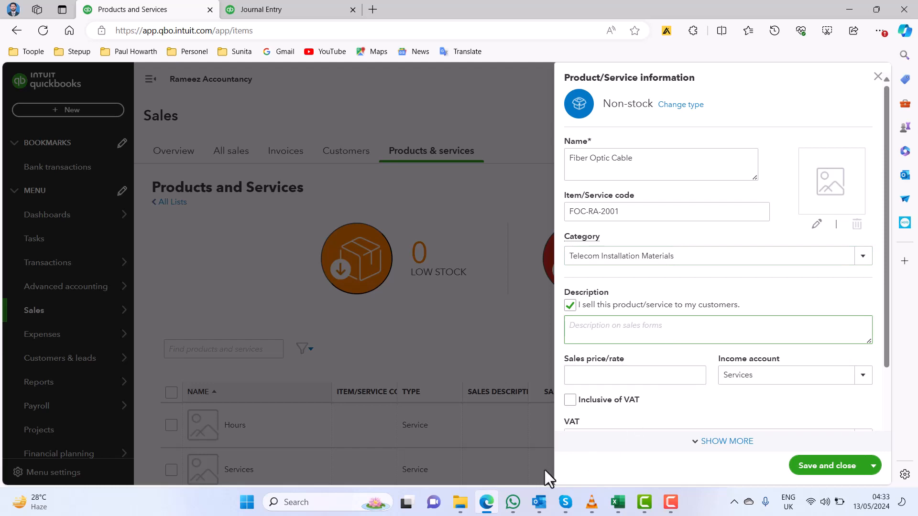
type("Fiber Optic Cable used for Broadband connections")
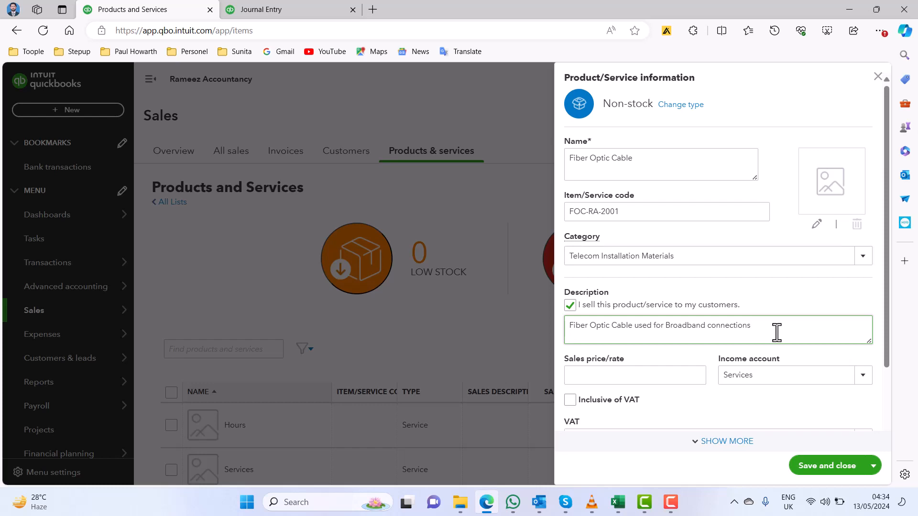
left_click(647, 377)
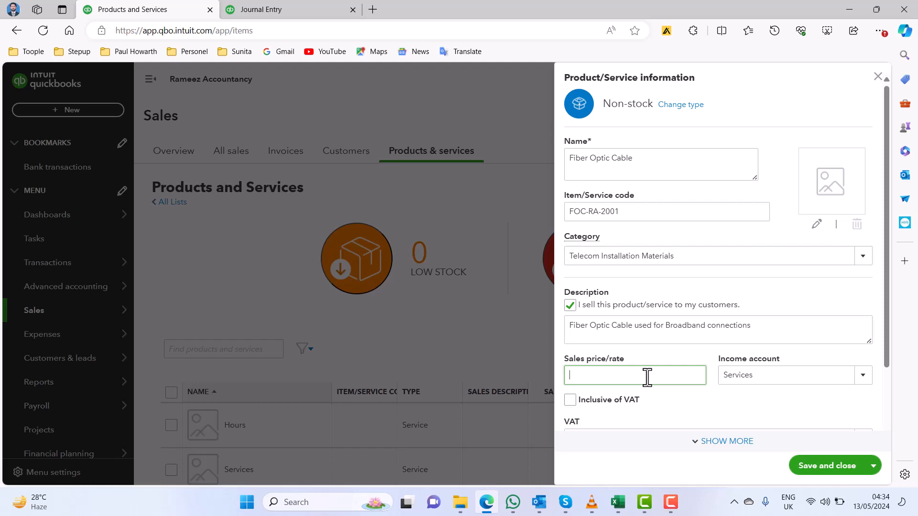
type("5")
left_click(572, 404)
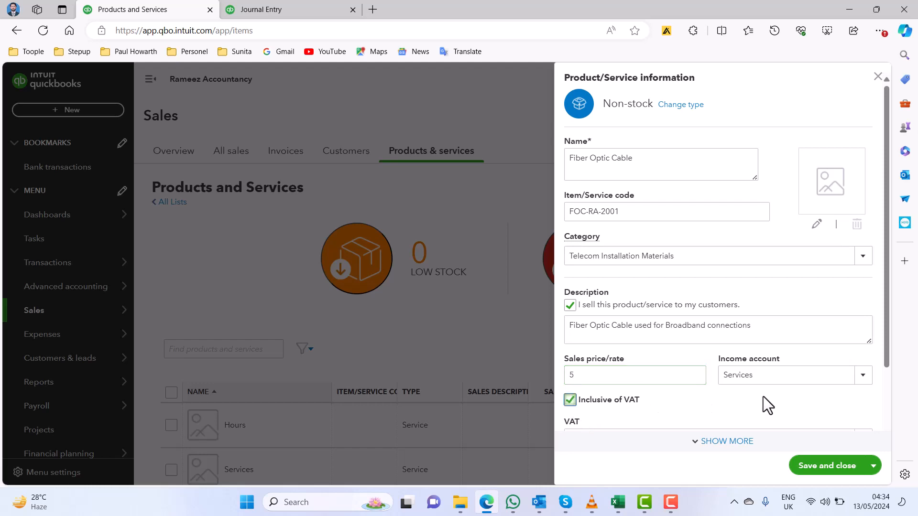
Step: Set the income account to 600 Sales - Telecom Installation and the sales VAT rate to 20.0% S
left_click(862, 382)
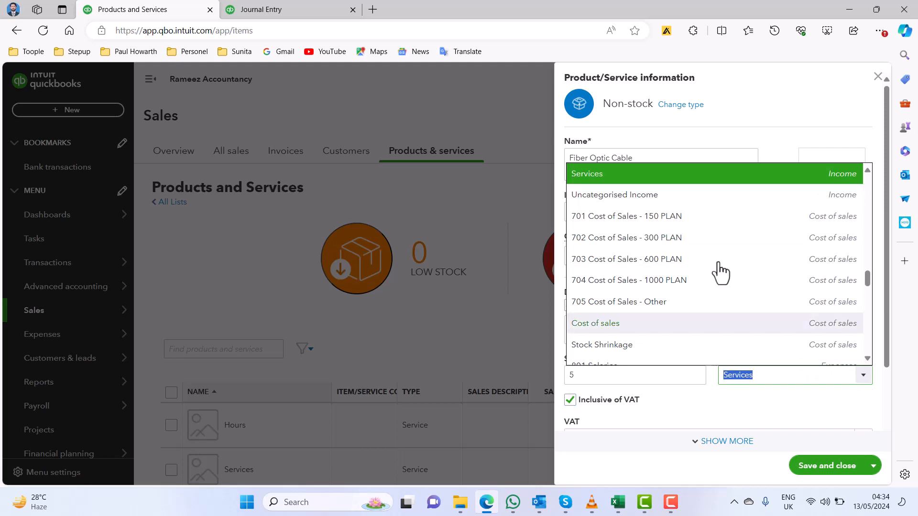
scroll(698, 246, "up", 3)
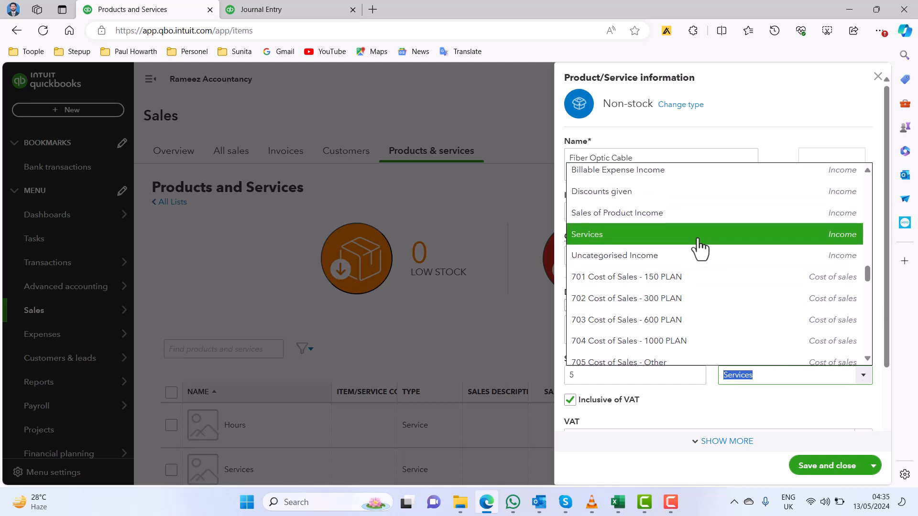
scroll(698, 246, "up", 5)
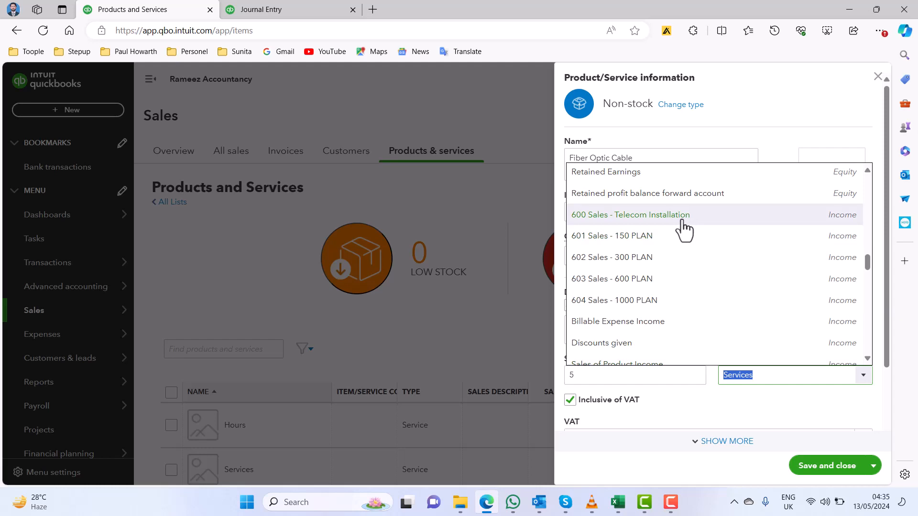
left_click(682, 223)
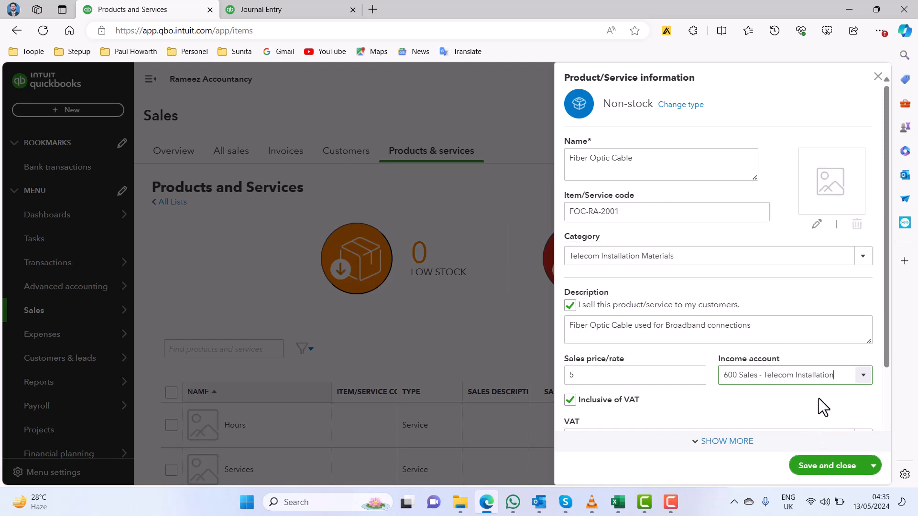
scroll(818, 398, "down", 2)
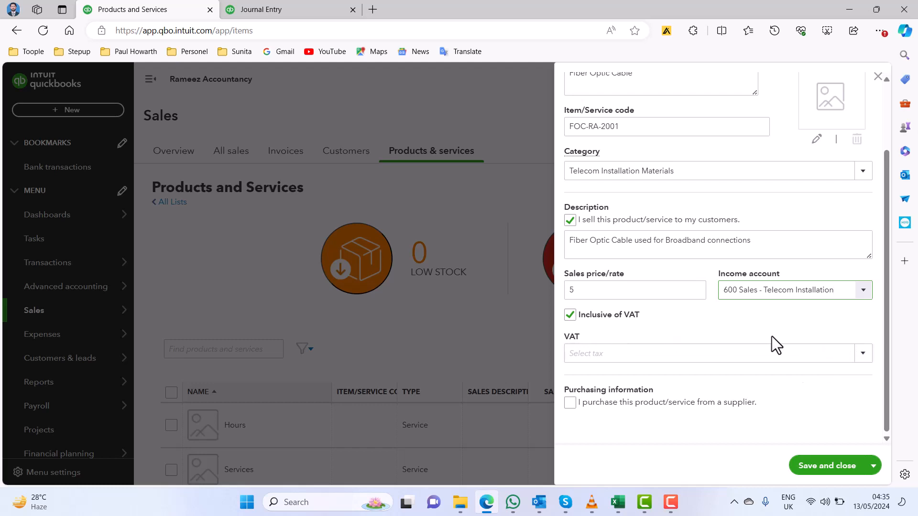
left_click(862, 353)
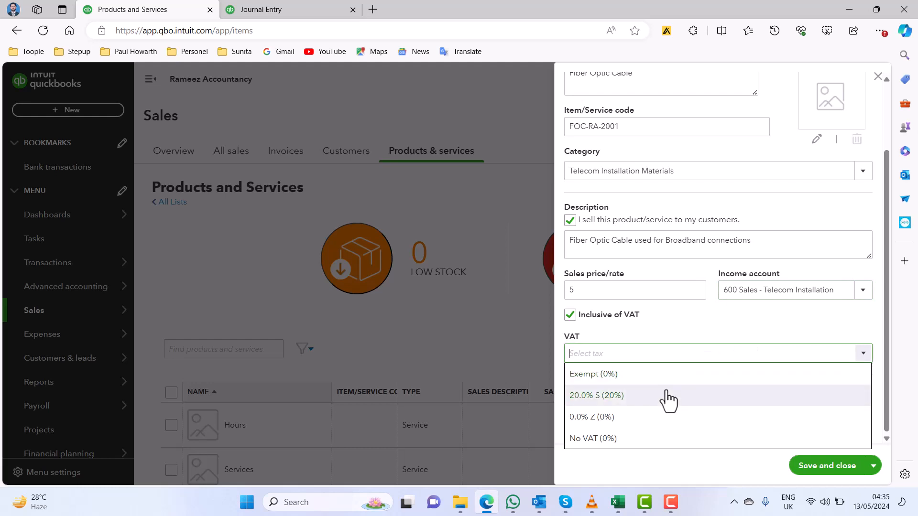
left_click(668, 401)
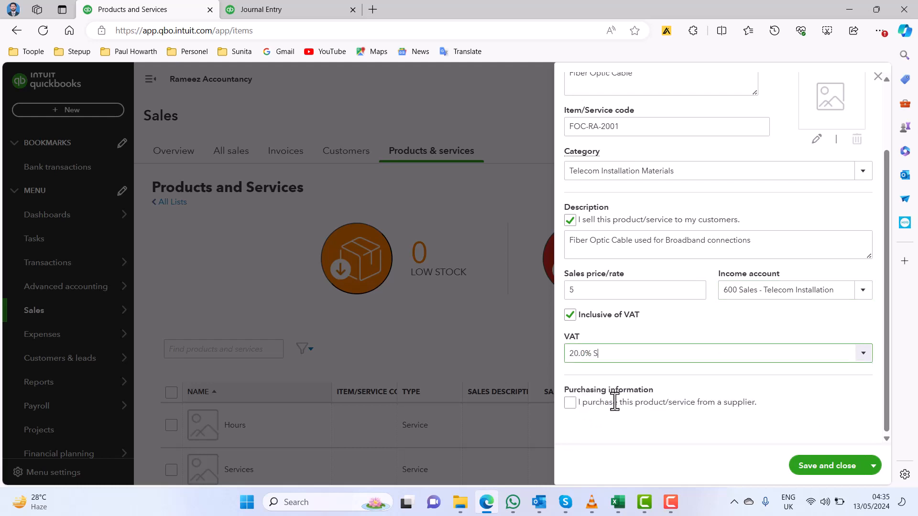
Step: Mark the item as purchased from a supplier and copy its name, Fiber Optic Cable, into the purchase description
left_click(569, 402)
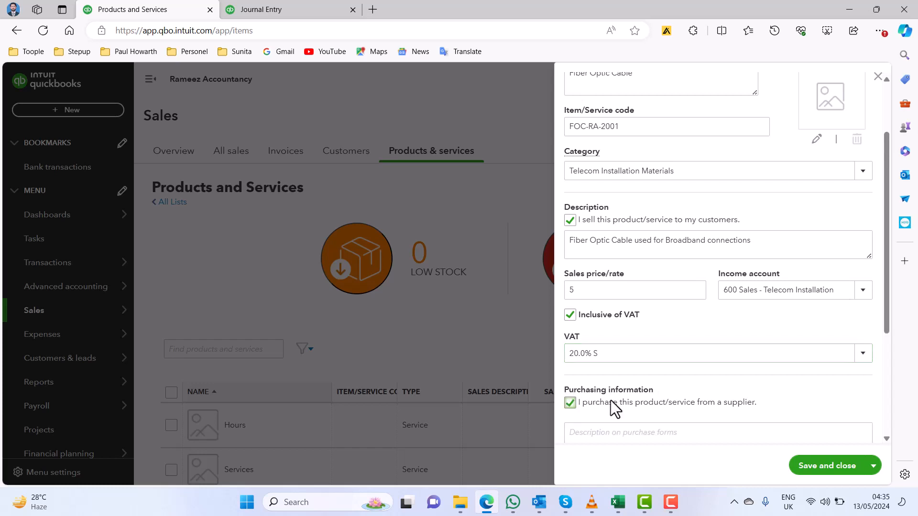
scroll(759, 400, "down", 2)
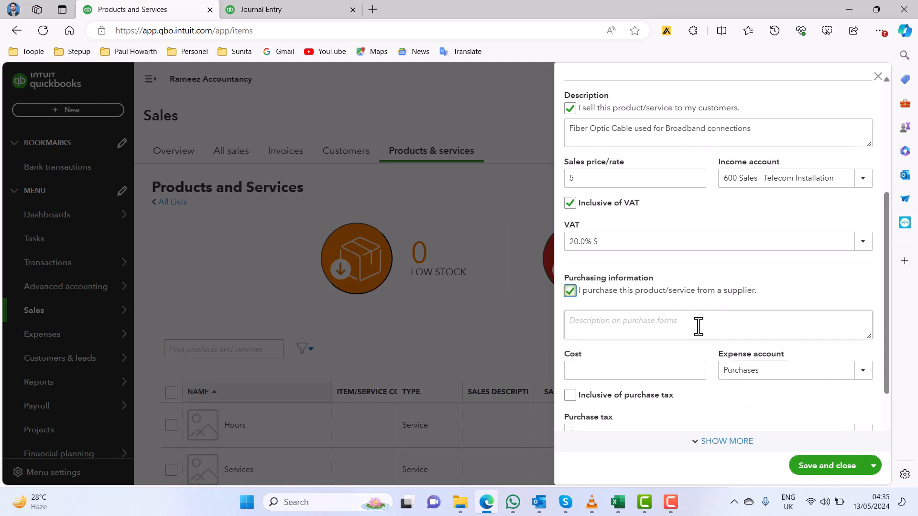
scroll(697, 326, "up", 4)
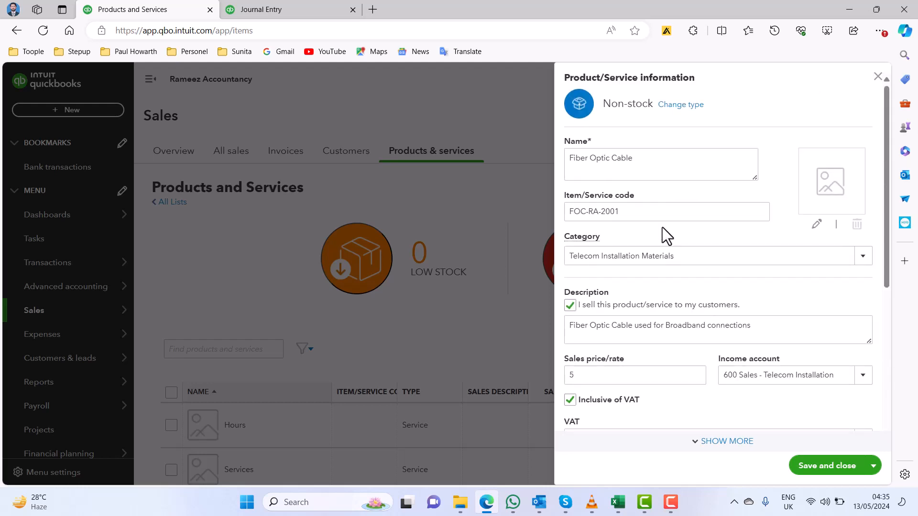
triple_click(622, 158)
key("ctrl+c")
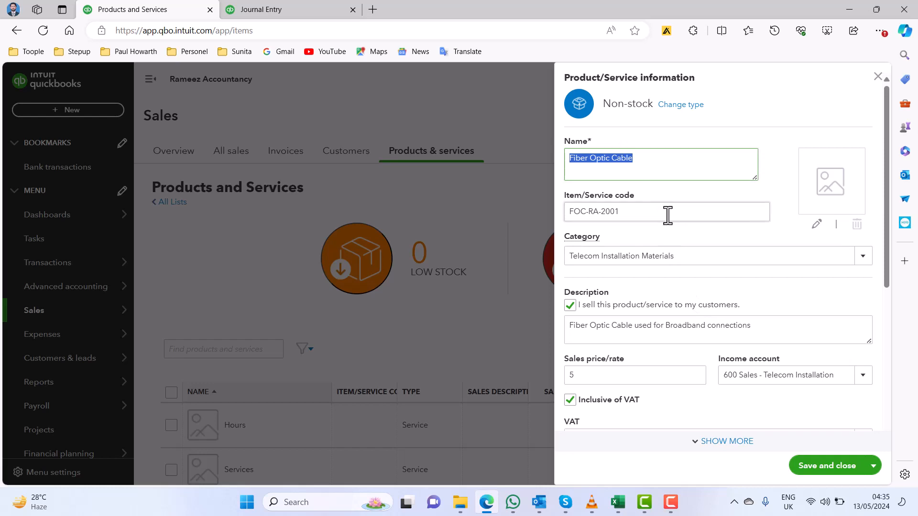
scroll(665, 256, "down", 5)
left_click(656, 259)
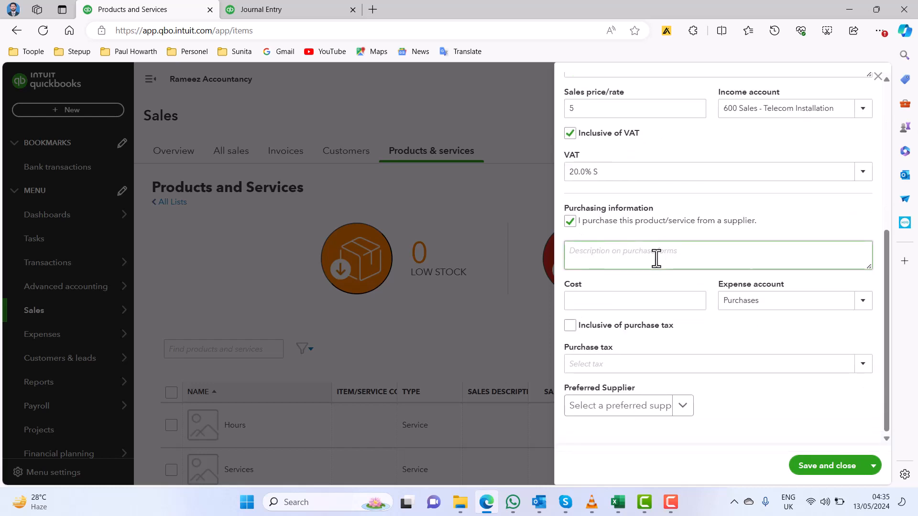
key("ctrl+v")
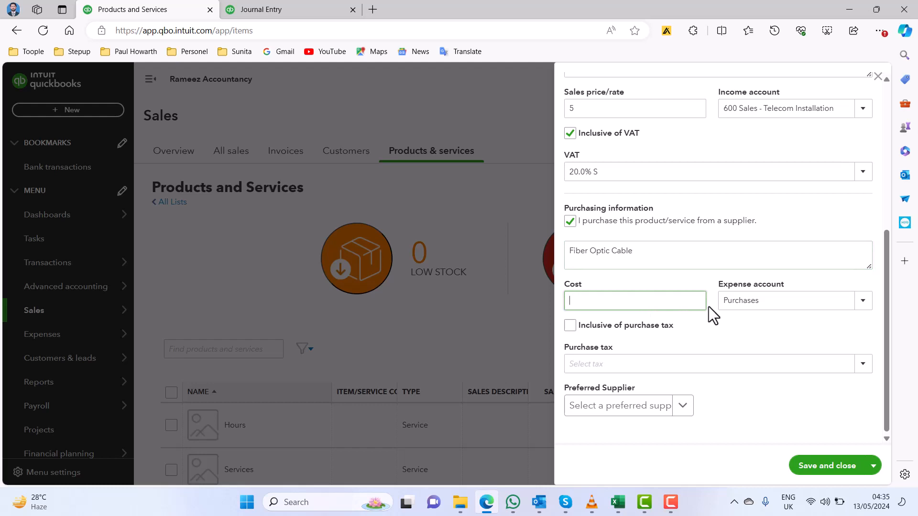
Step: Set the cost to 2, inclusive of purchase tax, with a purchase tax rate of 20.0% S
type("2")
left_click(569, 325)
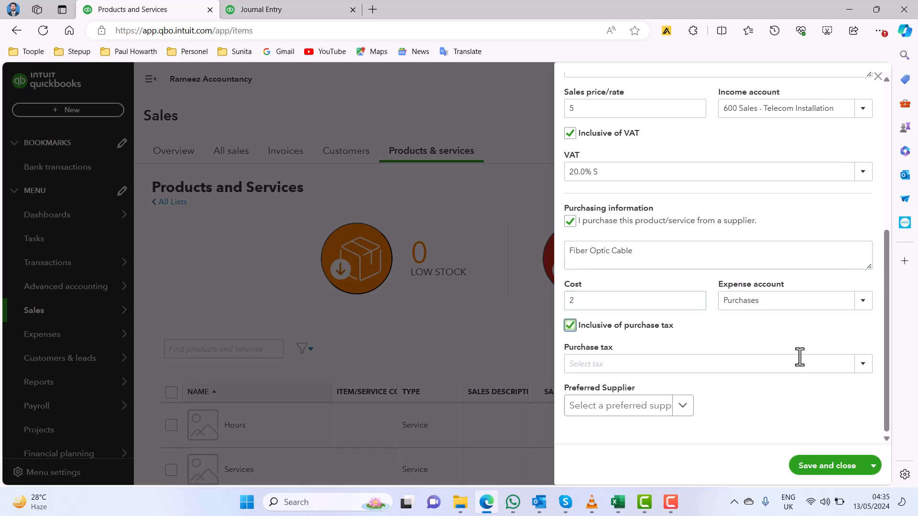
left_click(864, 365)
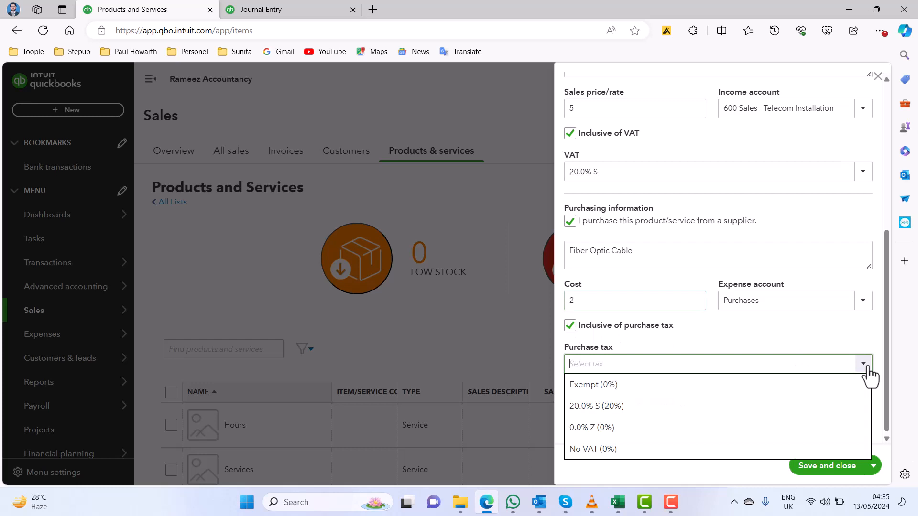
left_click(734, 406)
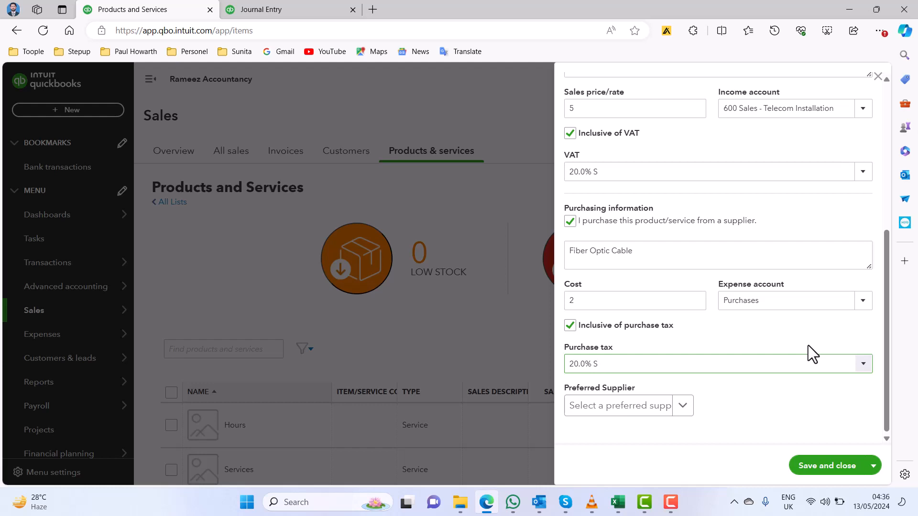
Step: Set the expense account to Cost of sales and reselect 20.0% S as the purchase tax rate
left_click(860, 310)
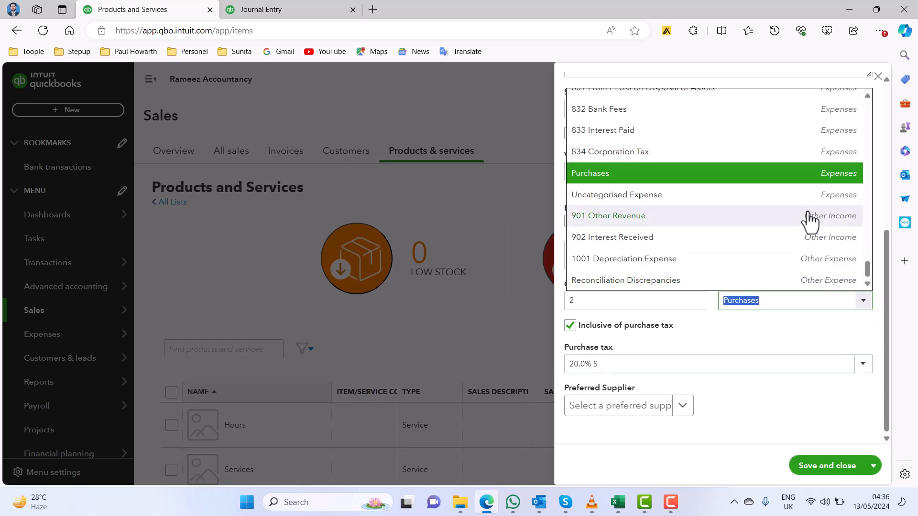
scroll(743, 193, "up", 10)
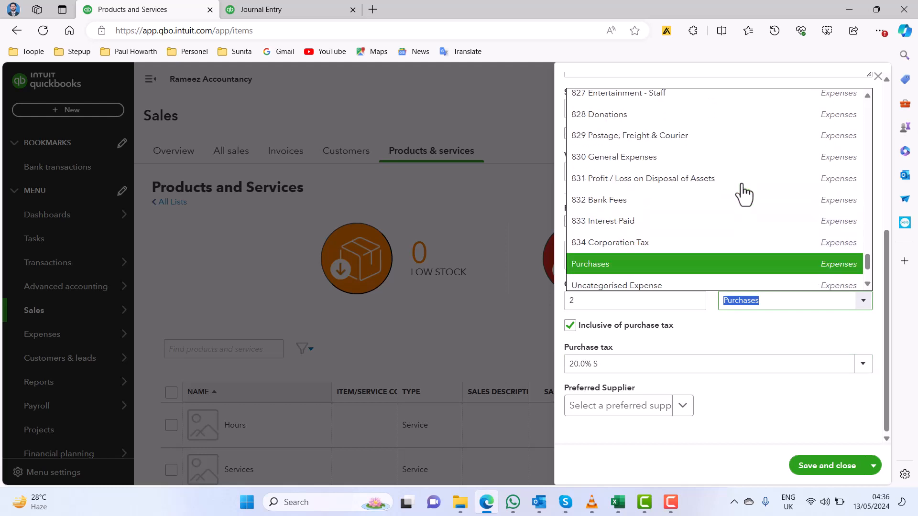
scroll(743, 194, "up", 10)
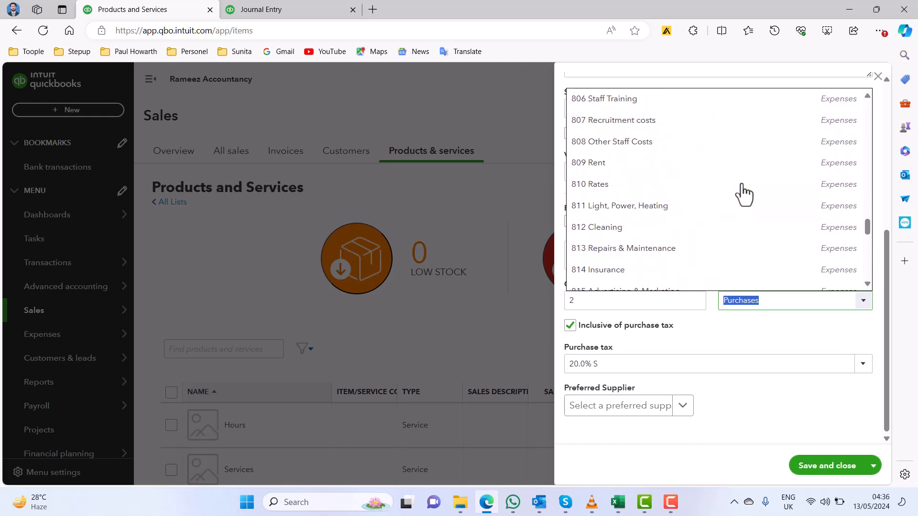
scroll(743, 193, "down", 2)
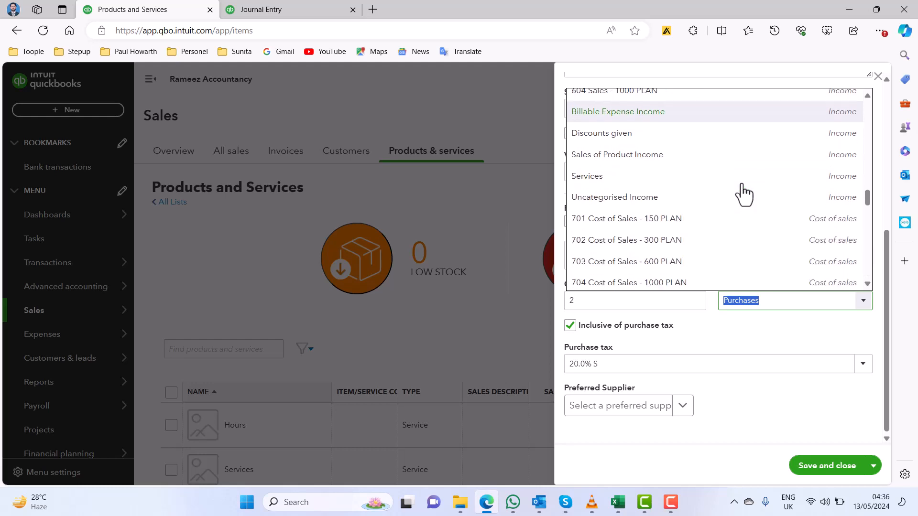
scroll(741, 194, "down", 2)
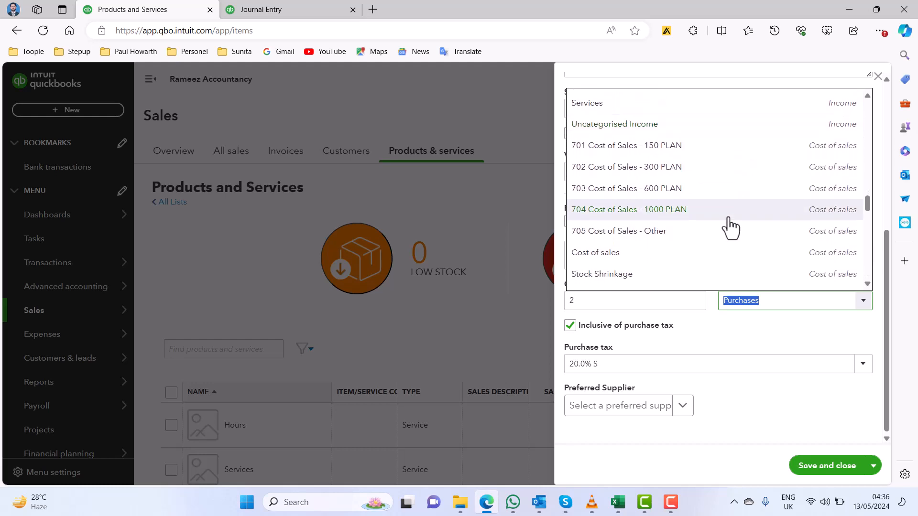
left_click(706, 260)
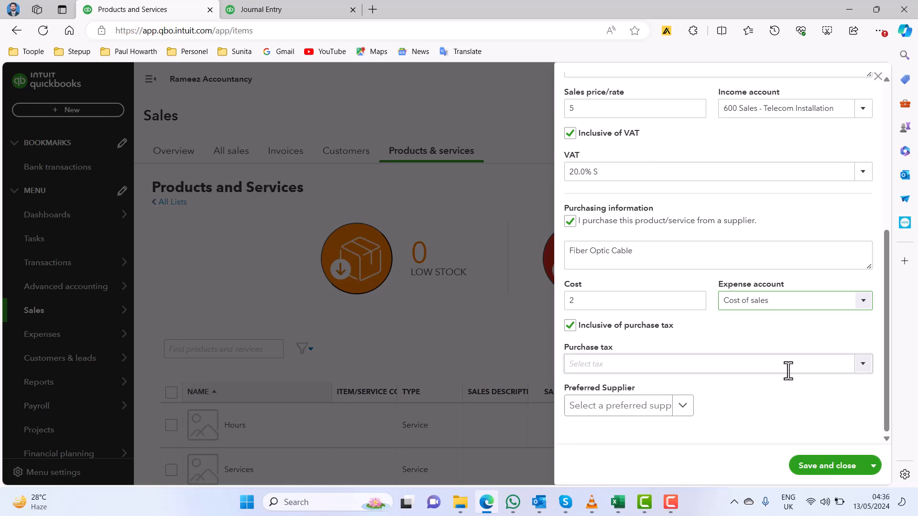
left_click(860, 367)
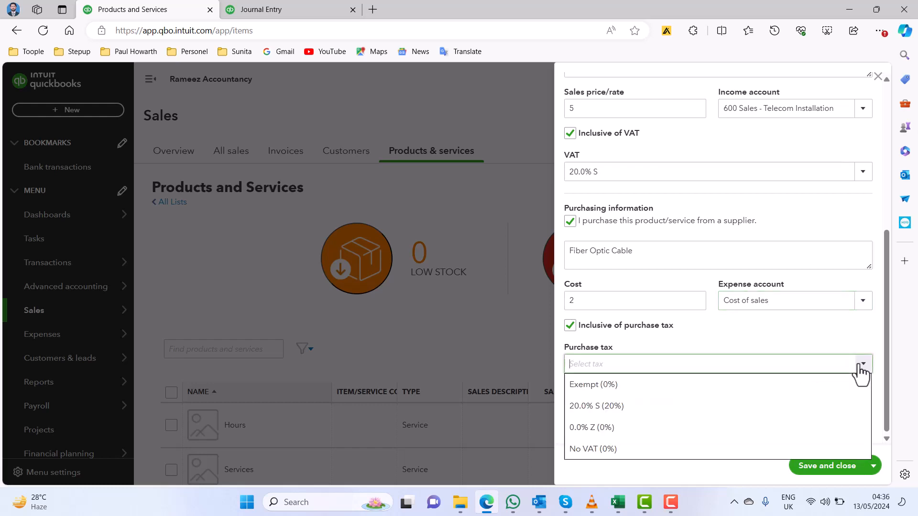
left_click(752, 411)
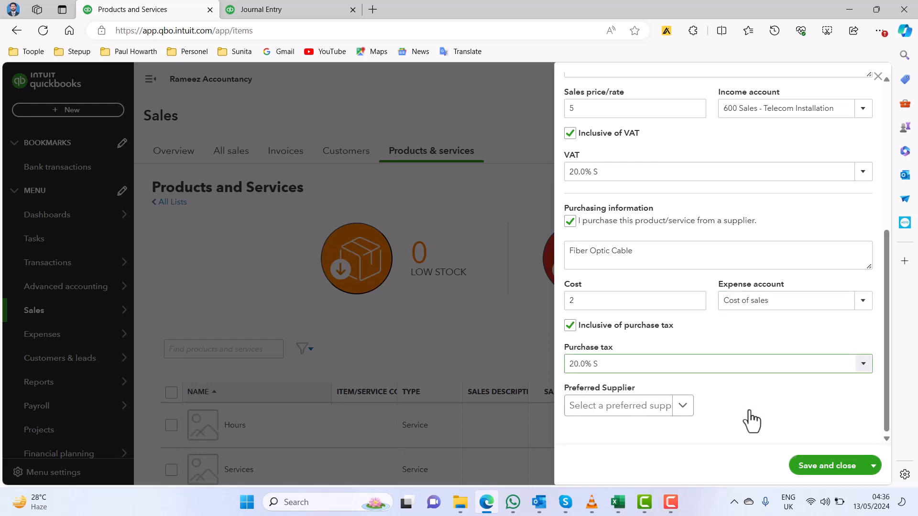
Step: Add a new preferred supplier with the display name Telecom Installation Equipment Provider, and save the Fiber Optic Cable item
left_click(683, 407)
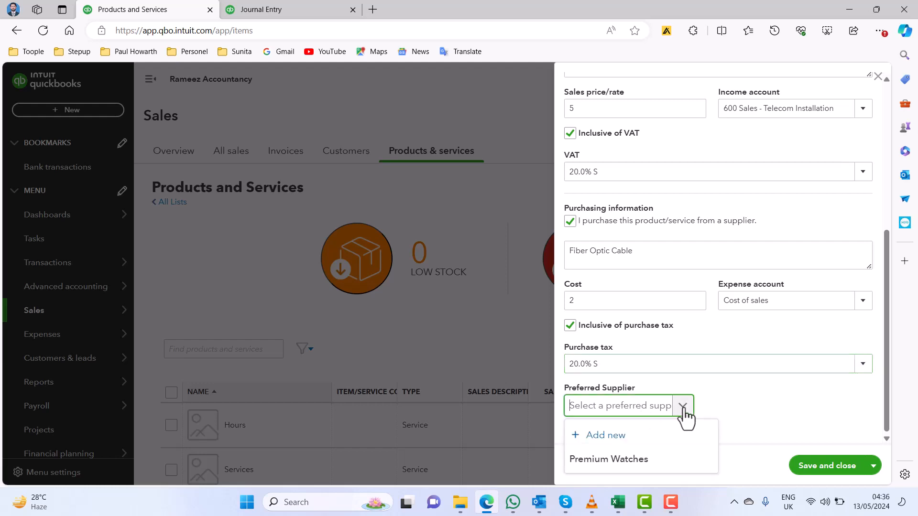
left_click(647, 435)
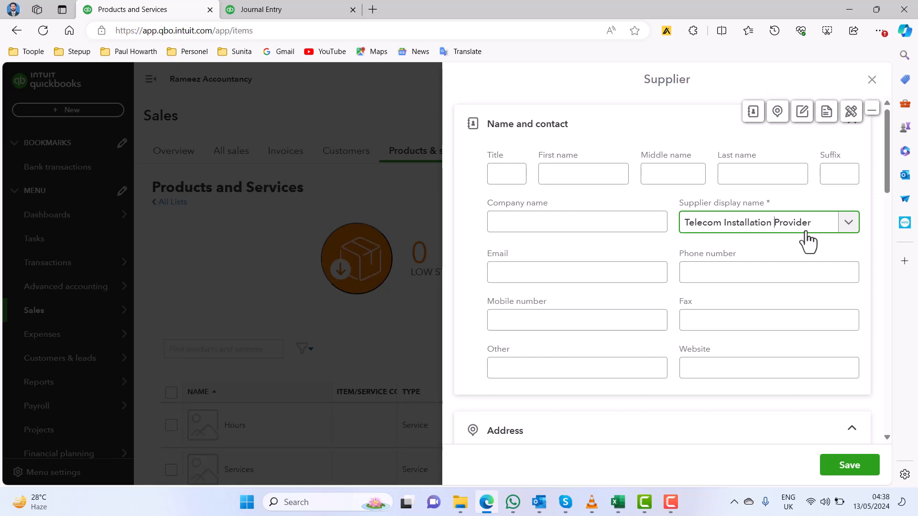
type("Equo")
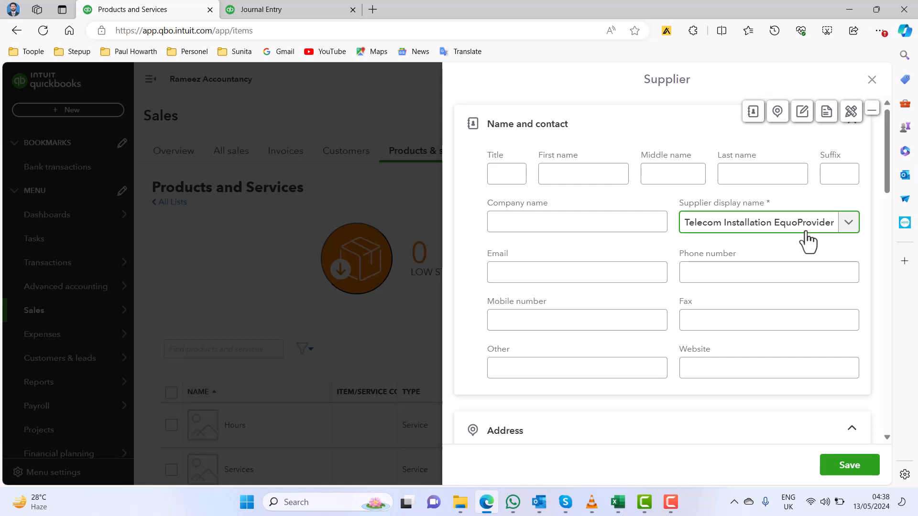
key("BackSpace")
type("ipment")
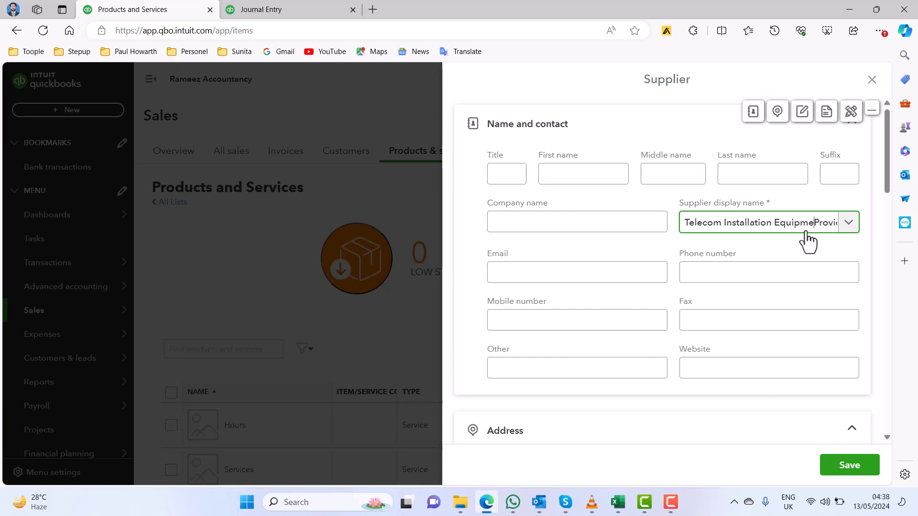
left_click(847, 465)
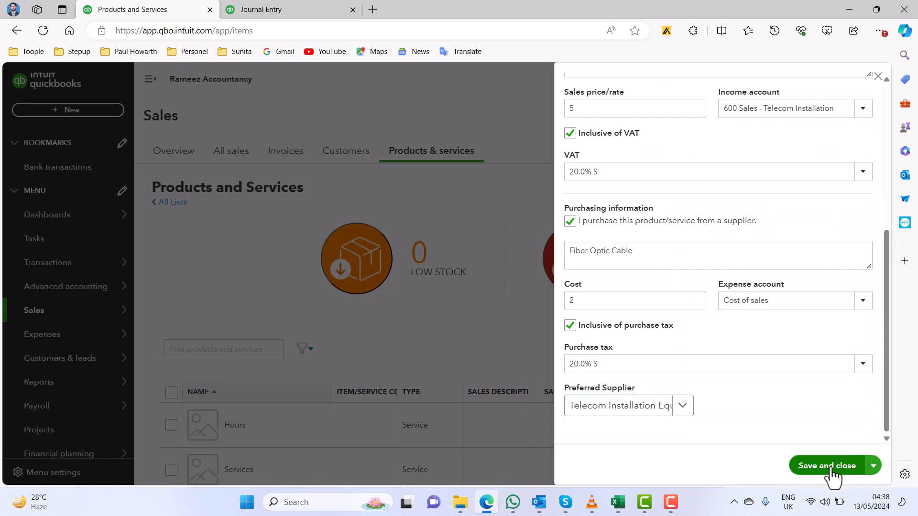
left_click(831, 466)
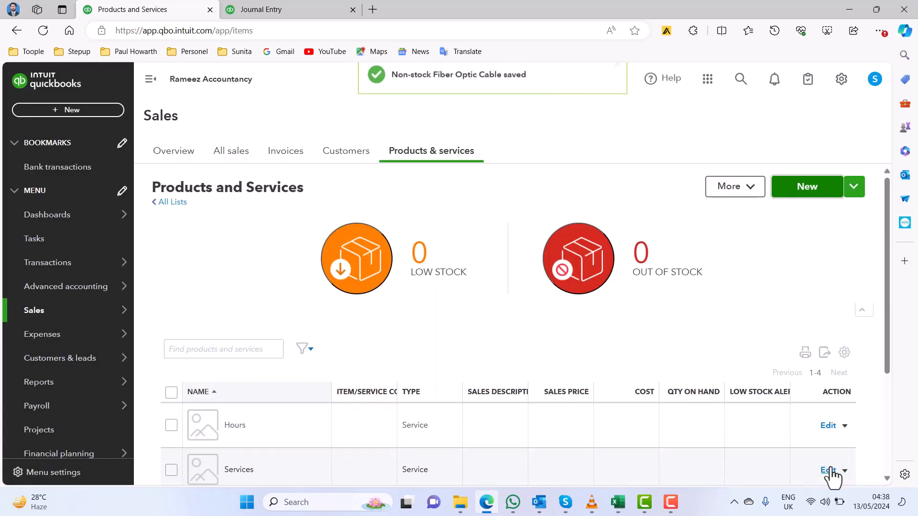
scroll(481, 363, "down", 4)
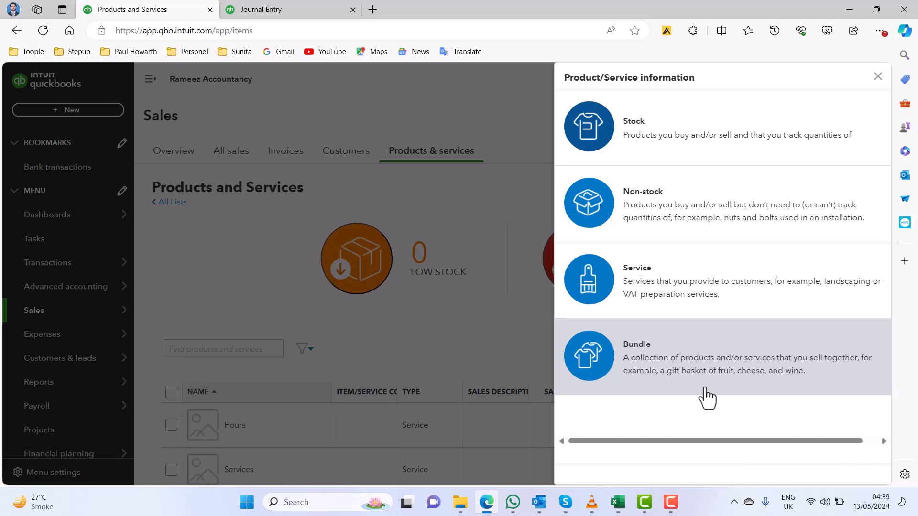
Step: Start a Bundle item, and switch to the Excel workbook to copy "Chronograph Watch" from the product name in cell A2
left_click(709, 364)
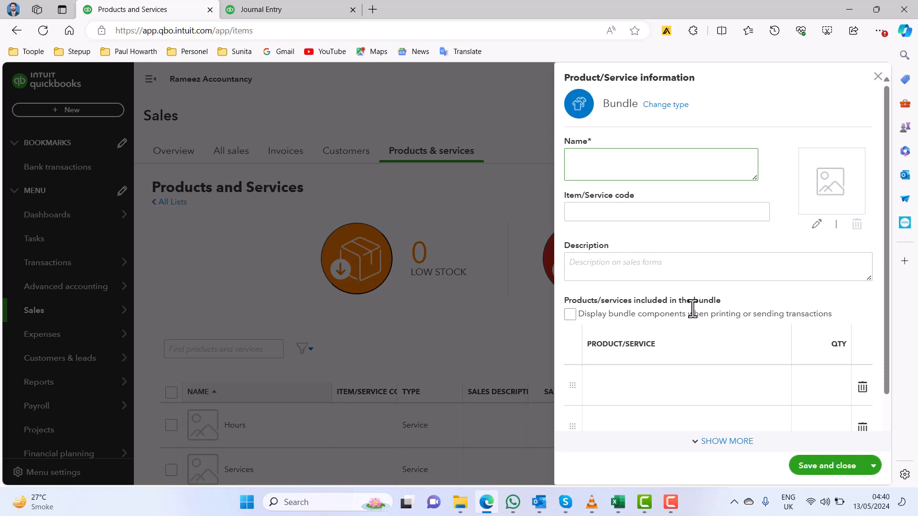
left_click(618, 502)
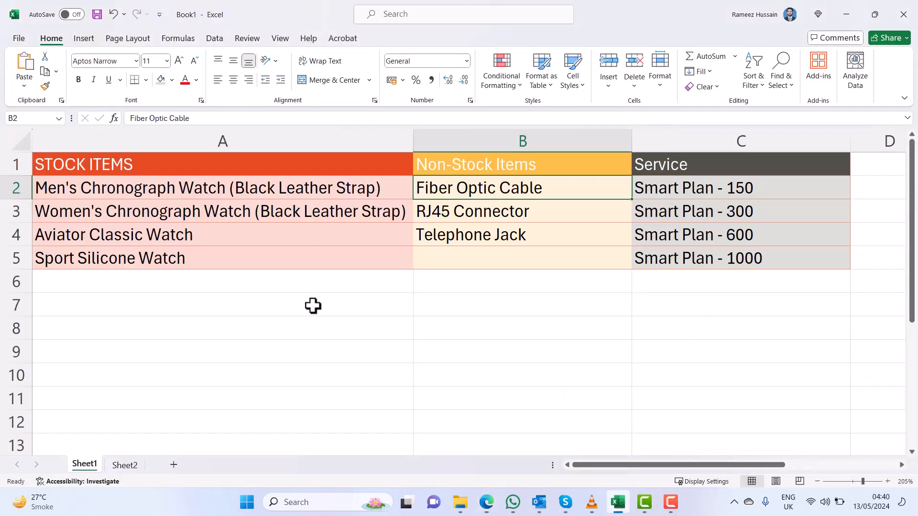
left_click(117, 190)
double_click(84, 185)
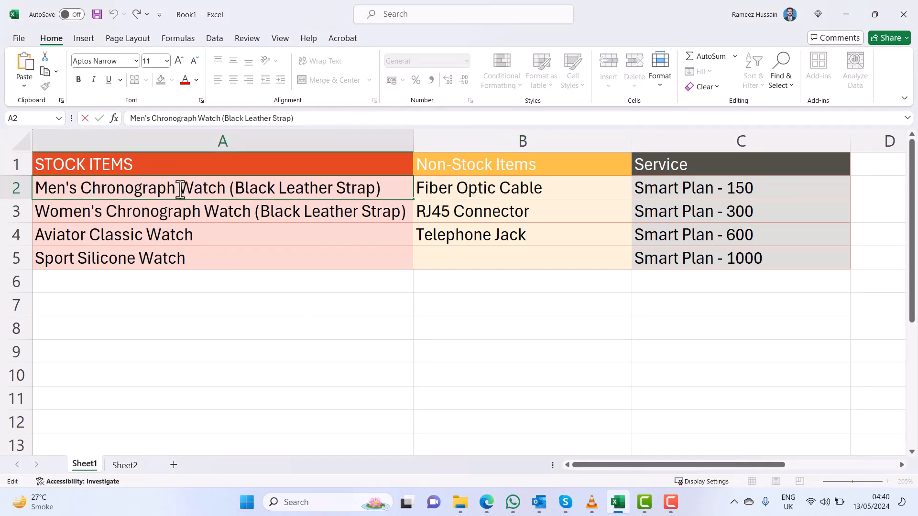
left_click_drag(181, 190, 225, 191)
key("ctrl+c")
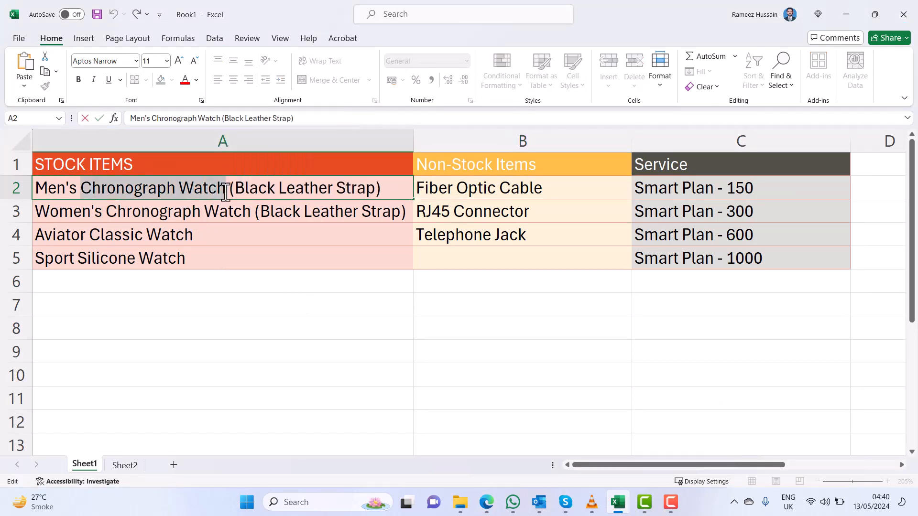
Step: Return to QuickBooks, name the bundle "Chronograph Watch Bundle" using the copied text and set its item code to CWB-RA-1005
key("alt+Tab")
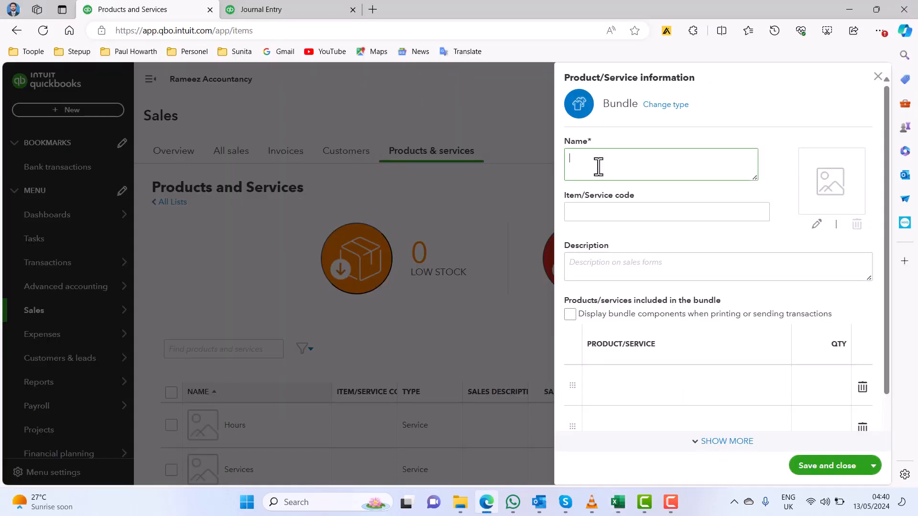
key("ctrl+v")
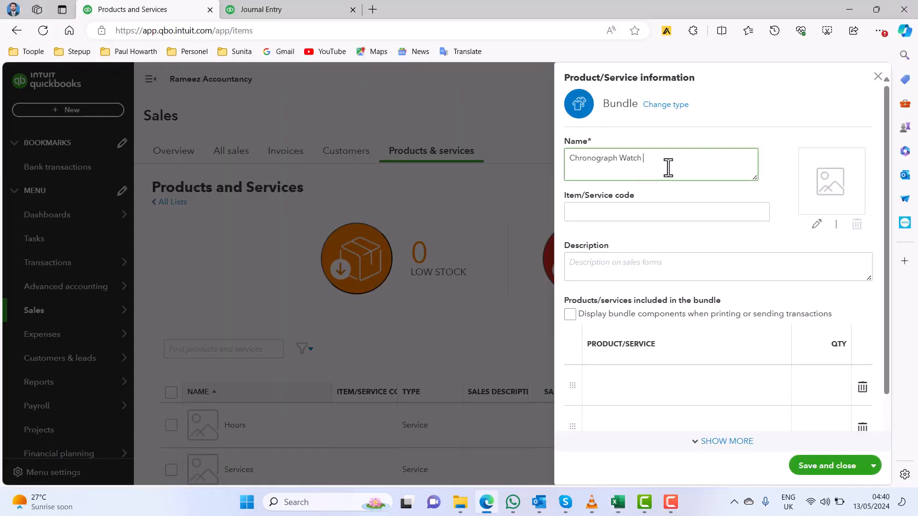
type("Bundle")
left_click(654, 213)
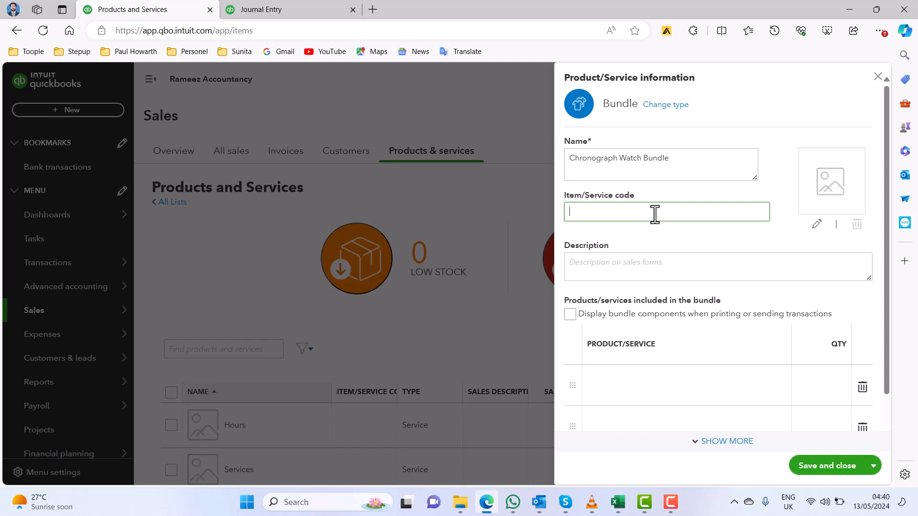
type("CWB")
type("-RA-1003")
key("BackSpace")
type("5")
Step: Enter the bundle description "Premium Chronograph Watch Bundle", reusing the text of the bundle name
left_click(657, 269)
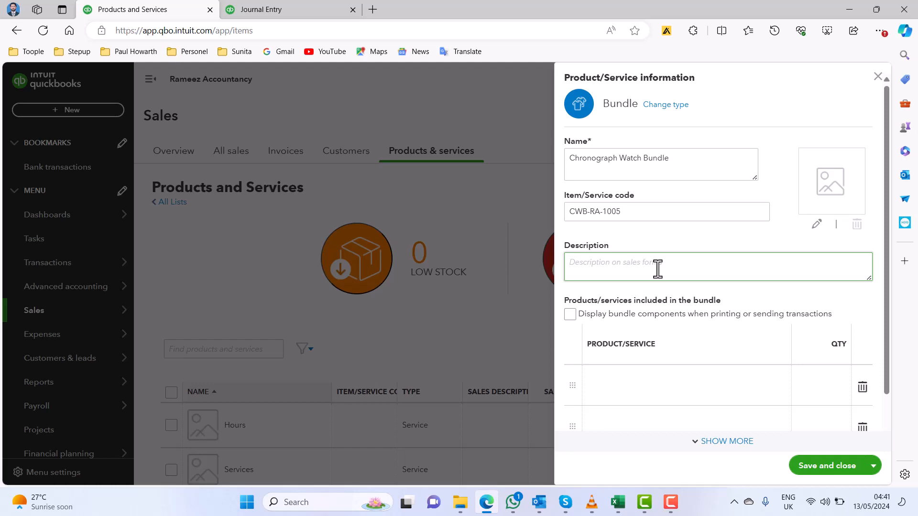
left_click(629, 156)
left_click_drag(571, 158, 675, 157)
key("ctrl+c")
left_click(642, 270)
type("Premium")
key("ctrl+v")
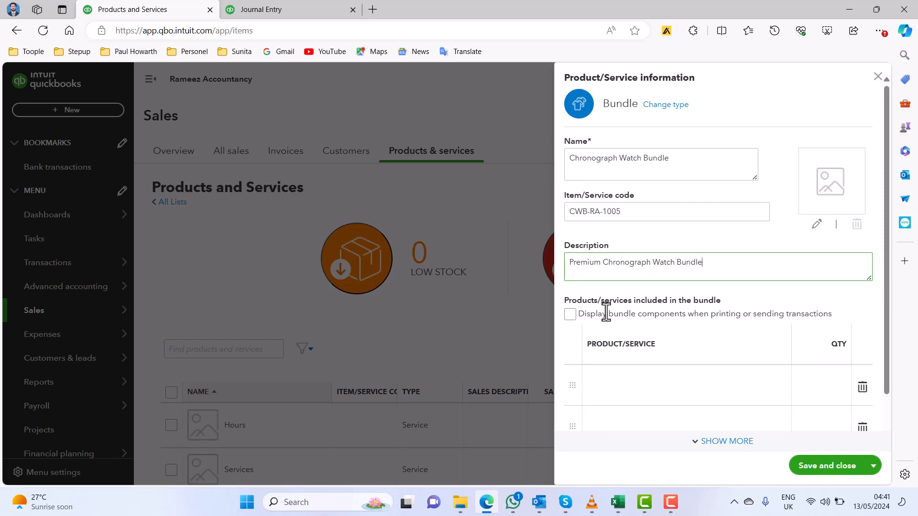
Step: Enable displaying bundle components on printed or sent transactions and include Men's Chronograph Watch (Black Leather Strap) as the first component
left_click(570, 316)
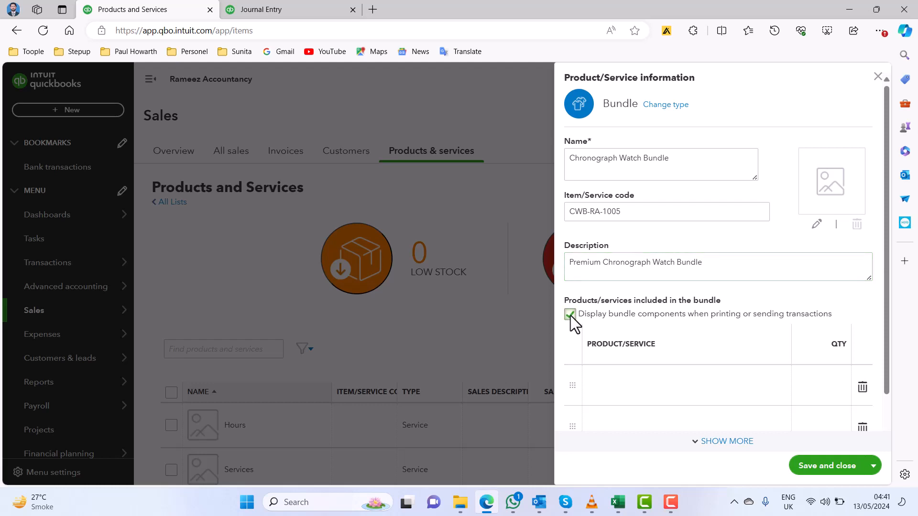
scroll(691, 324, "down", 1)
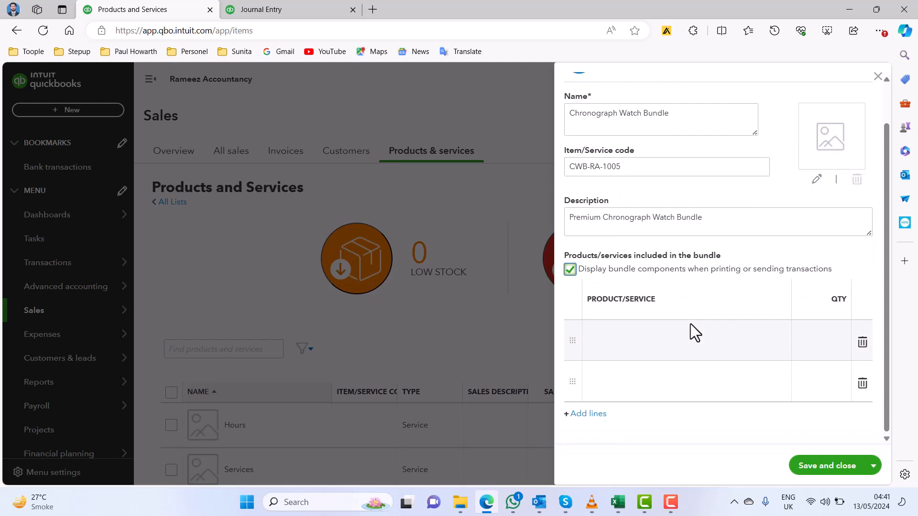
left_click(664, 349)
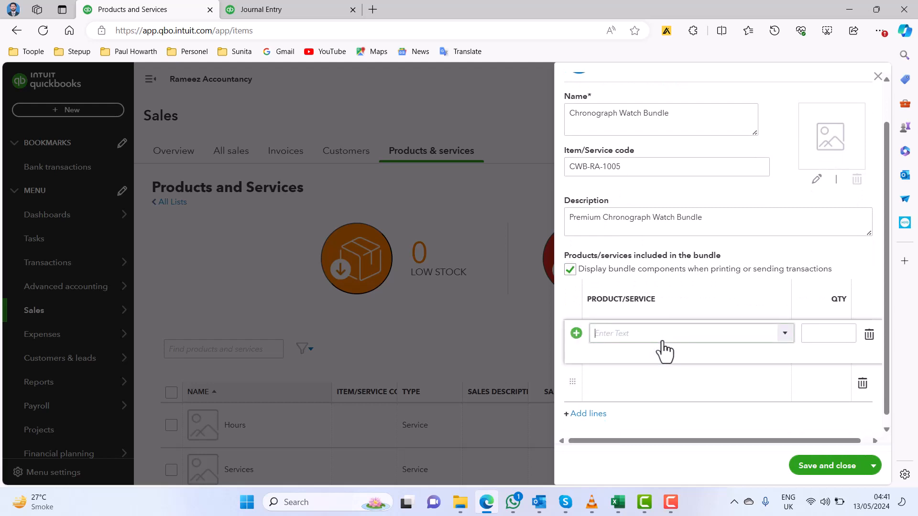
left_click(783, 335)
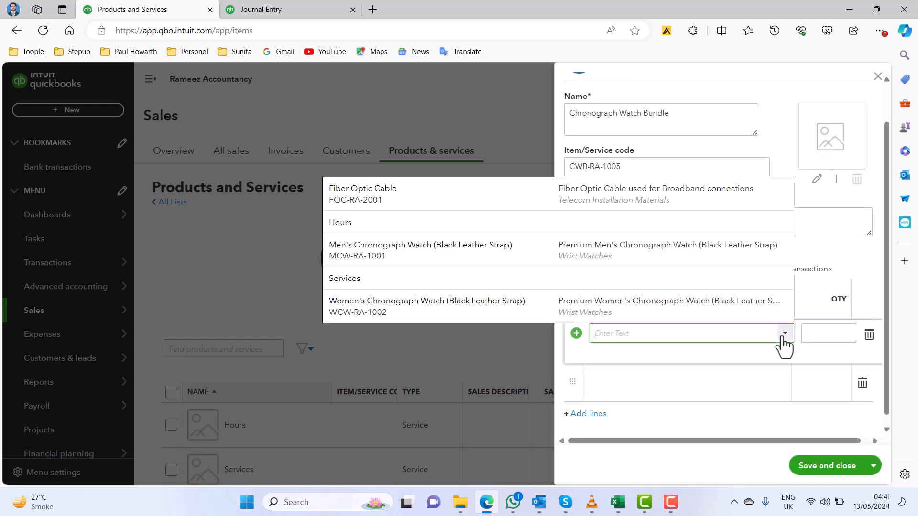
left_click(462, 258)
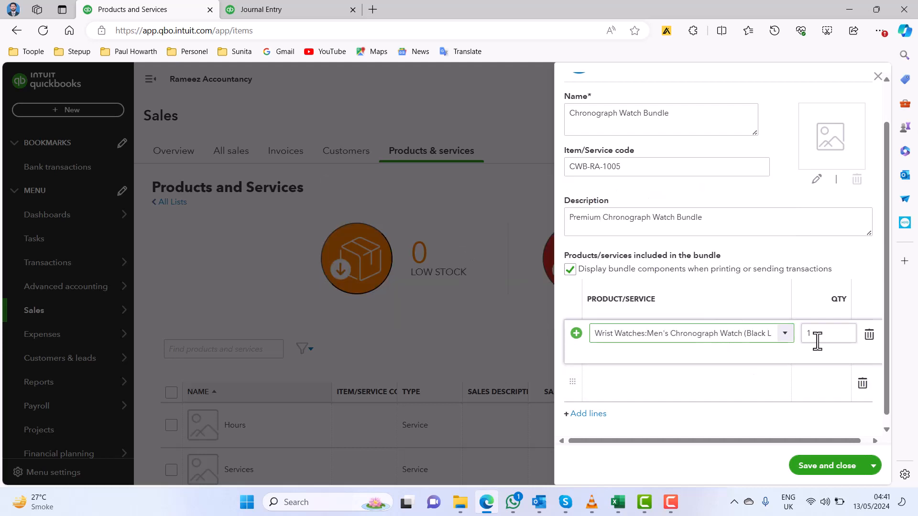
Step: Include Women's Chronograph Watch (Black Leather Strap) as the second bundle component, and save the bundle
left_click(685, 395)
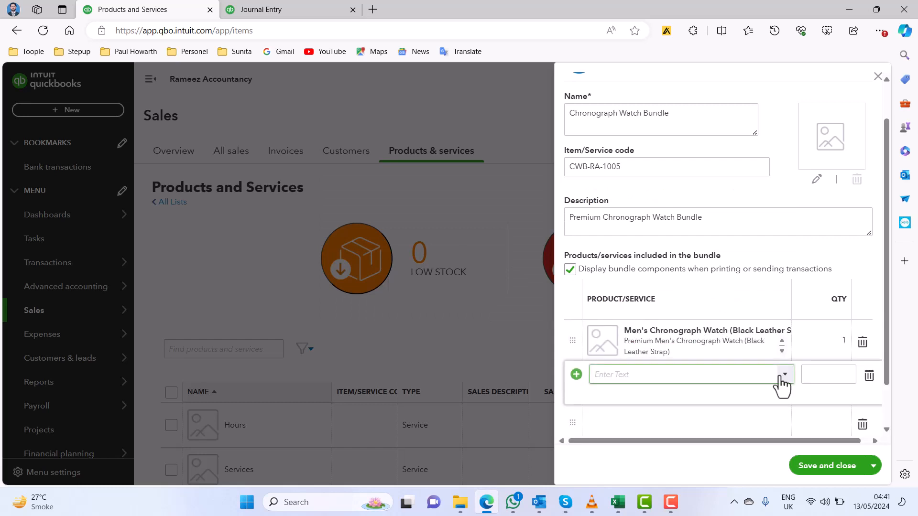
left_click(782, 375)
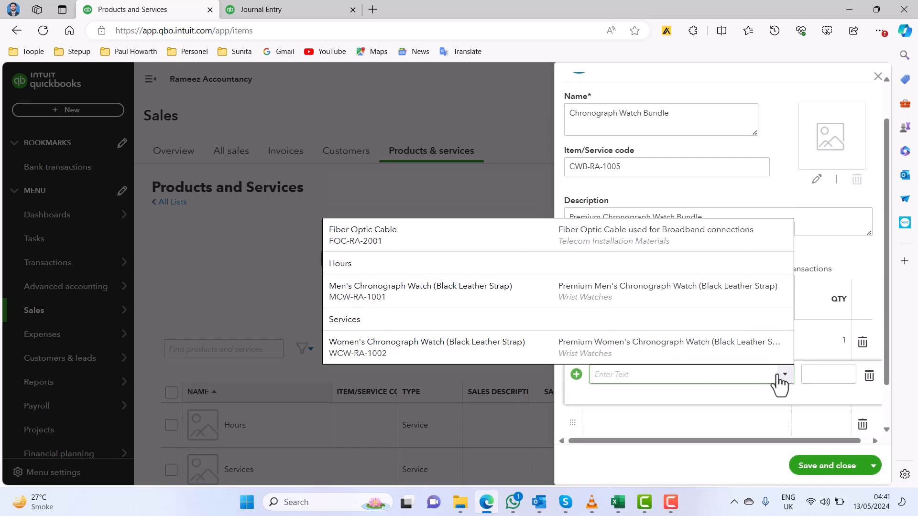
left_click(569, 356)
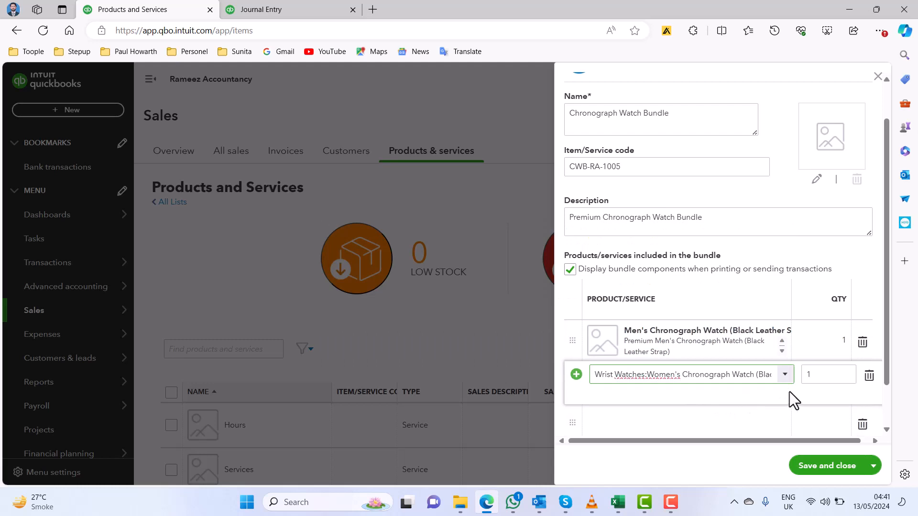
scroll(669, 344, "down", 1)
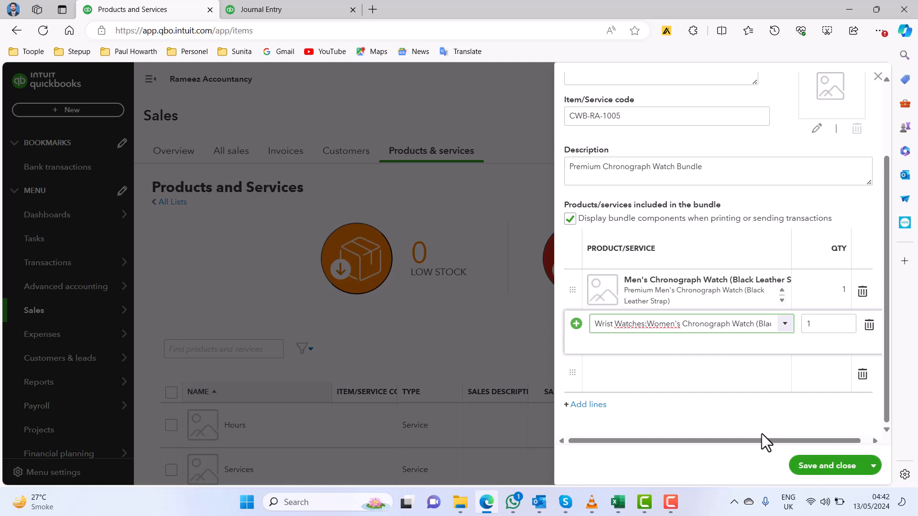
left_click(810, 470)
left_click(810, 468)
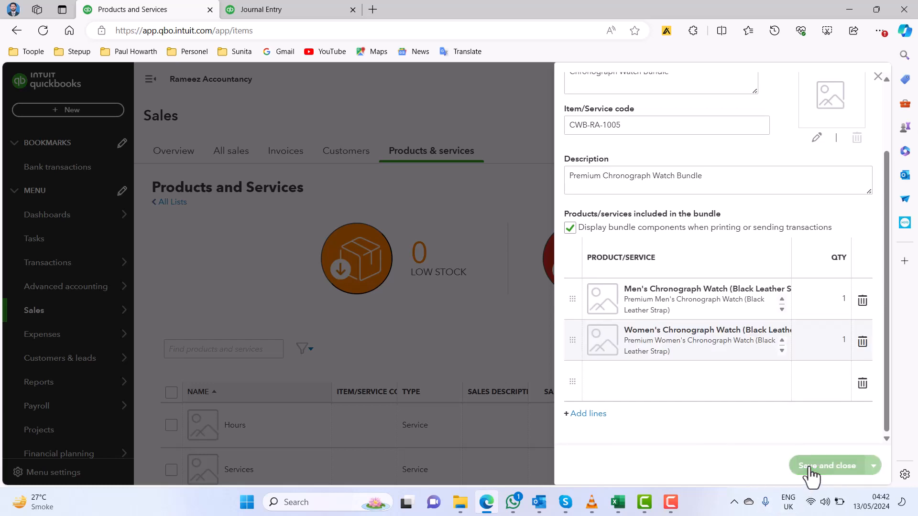
Step: Review the products and services list, checking the Chronograph Watch Bundle entry against the individual stock and non-stock items
scroll(463, 373, "down", 3)
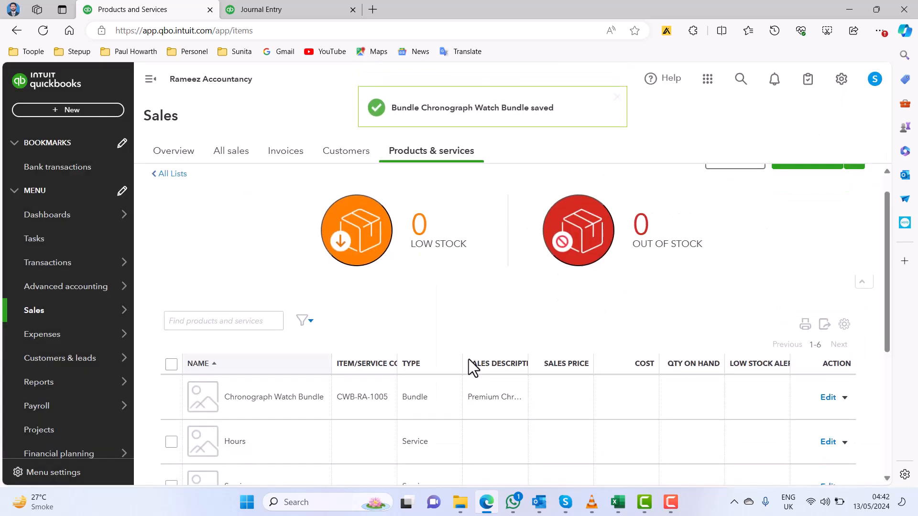
scroll(496, 350, "down", 3)
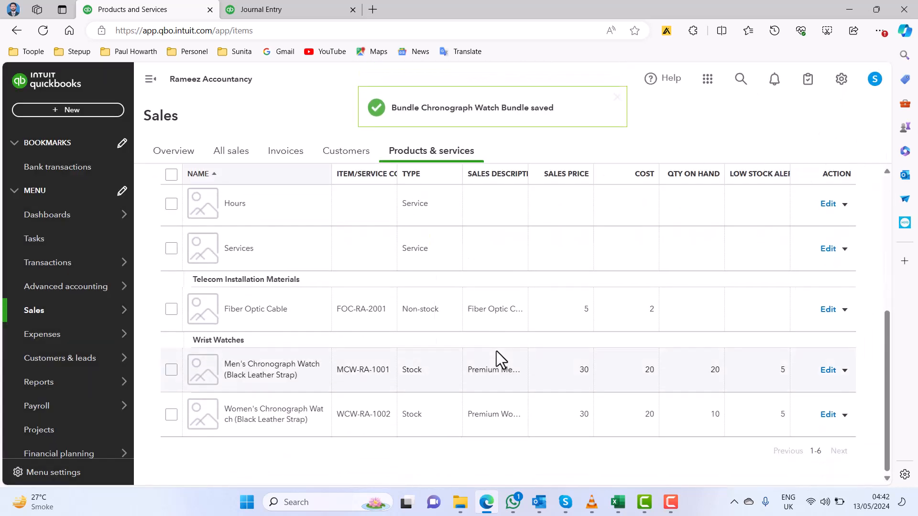
scroll(496, 351, "up", 2)
scroll(497, 352, "up", 1)
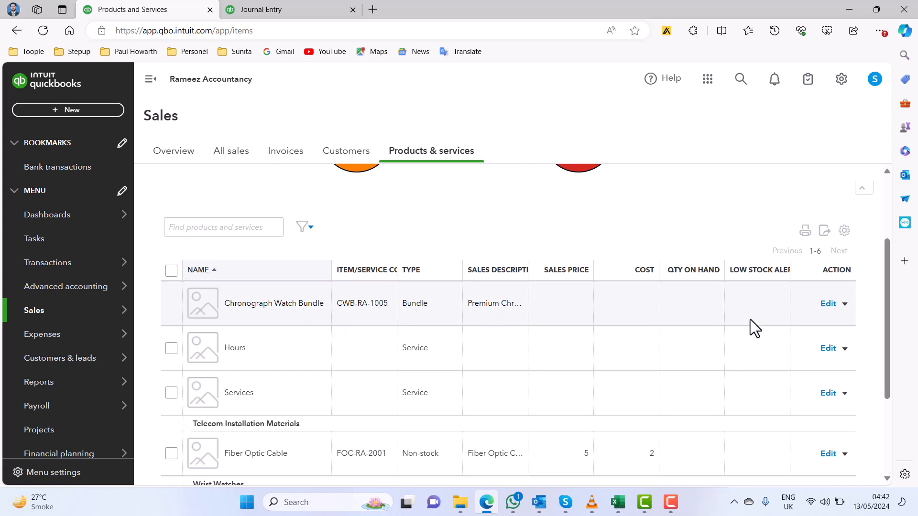
scroll(750, 319, "up", 1)
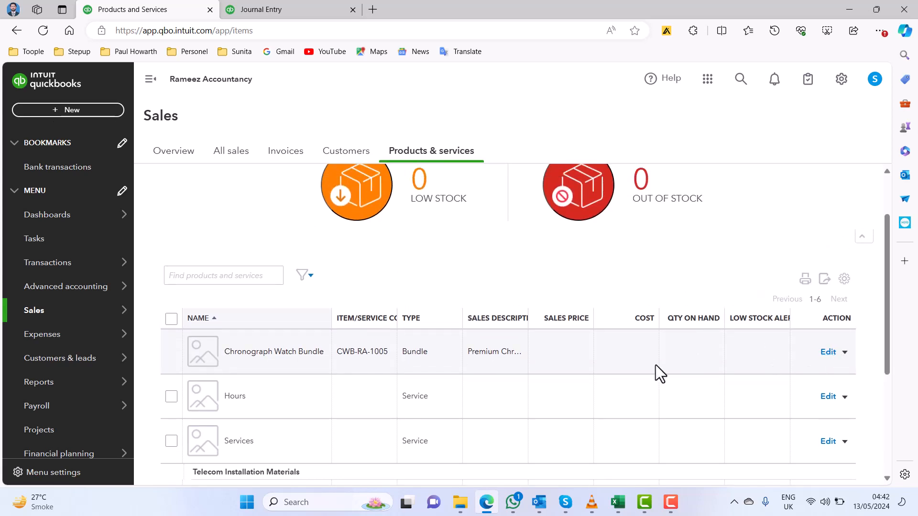
scroll(481, 374, "down", 4)
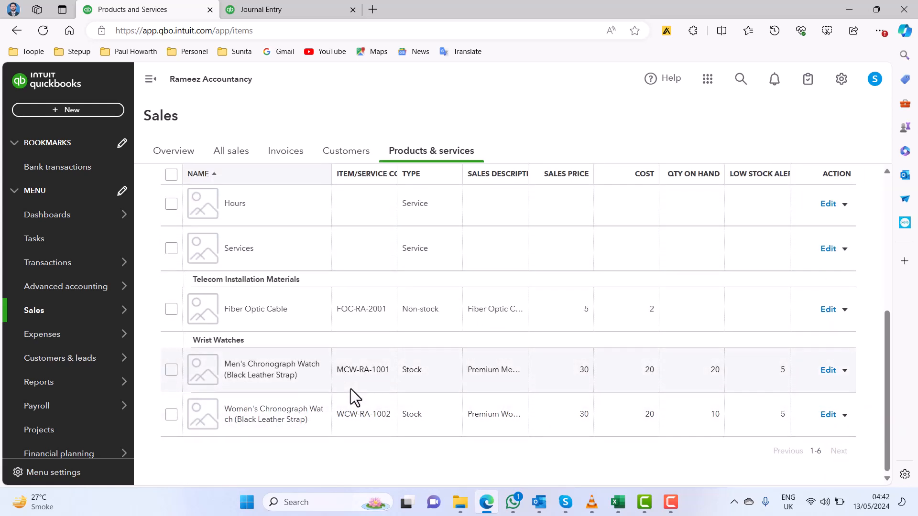
scroll(351, 389, "up", 3)
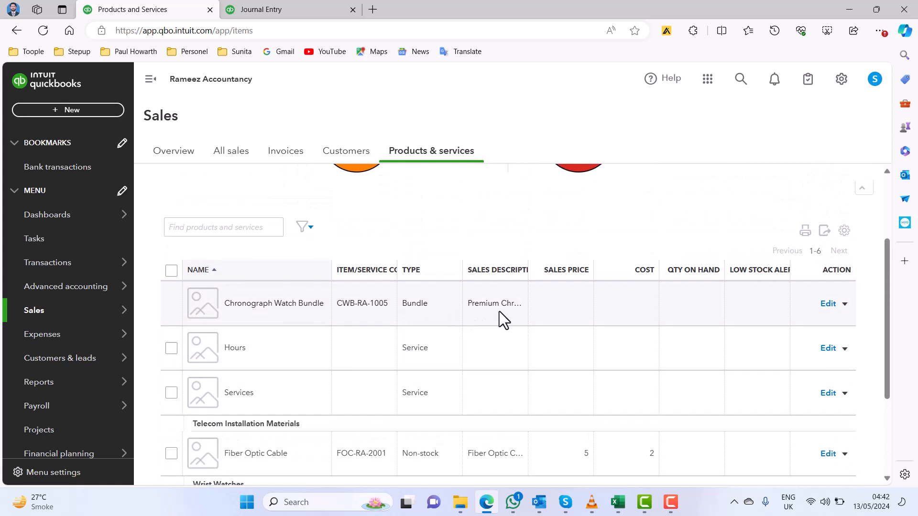